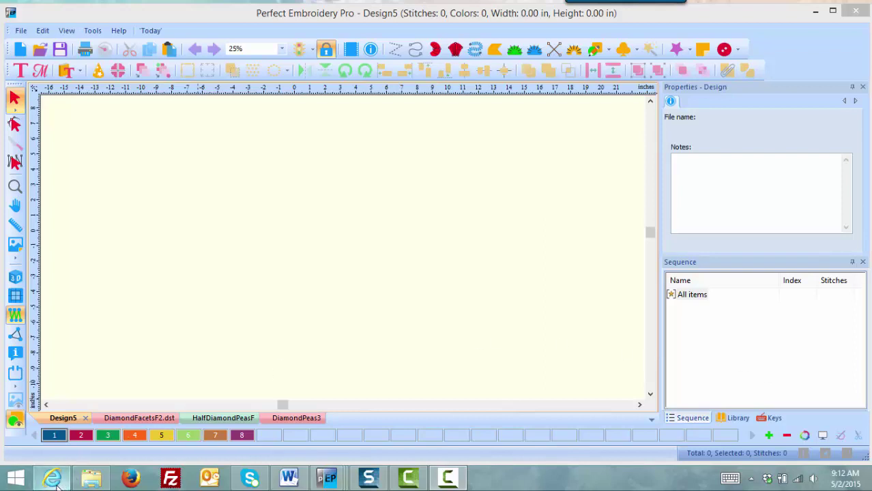
# - Drag the Perfect Embroidery Pro window's right edge inward and slide the window toward the desktop's right side
pyautogui.moveTo(55, 481)
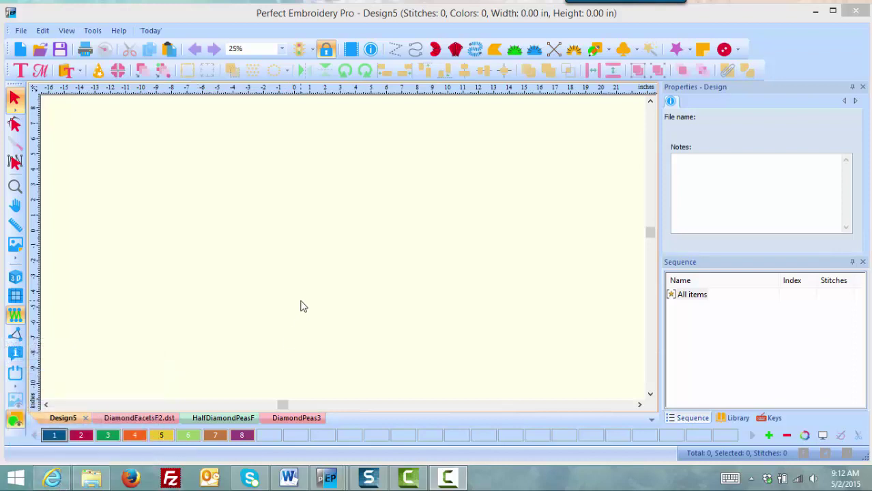
pyautogui.moveTo(733, 19); pyautogui.dragTo(752, 17)
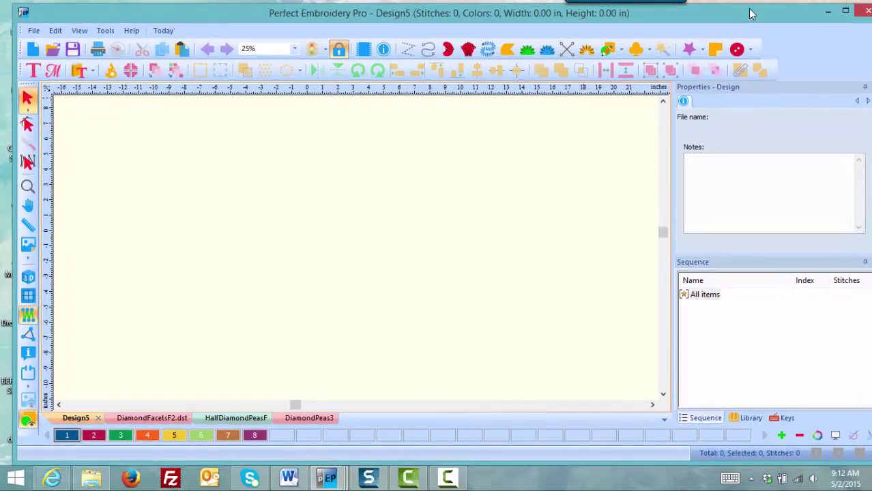
pyautogui.moveTo(746, 19)
pyautogui.mouseDown()
pyautogui.moveTo(721, 22)
pyautogui.moveTo(770, 17)
pyautogui.moveTo(731, 21)
pyautogui.mouseUp()
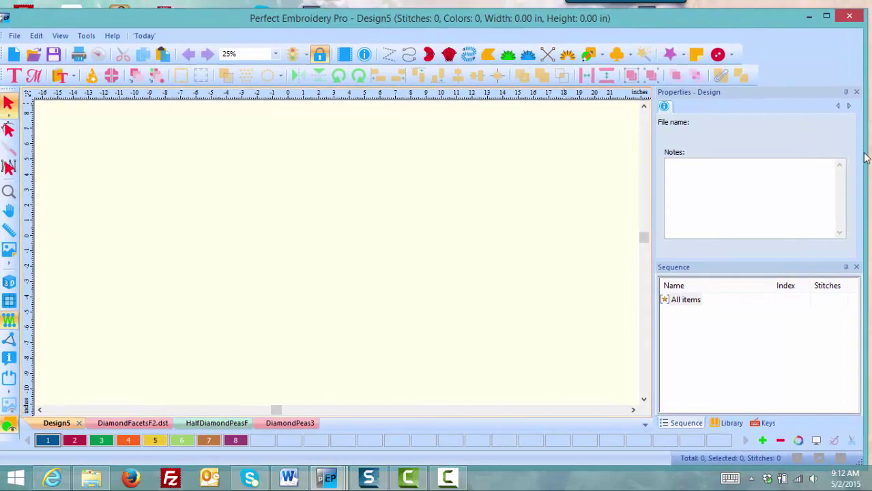
pyautogui.moveTo(867, 148); pyautogui.dragTo(571, 183)
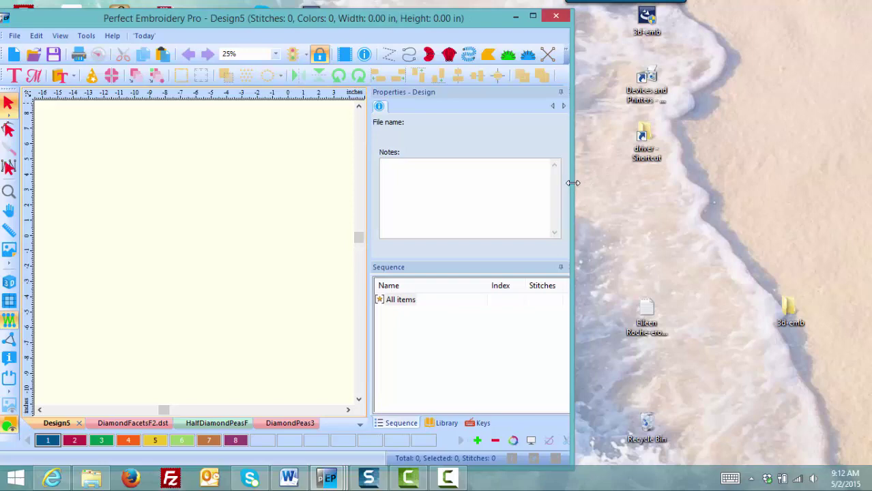
pyautogui.moveTo(414, 24); pyautogui.dragTo(650, 20)
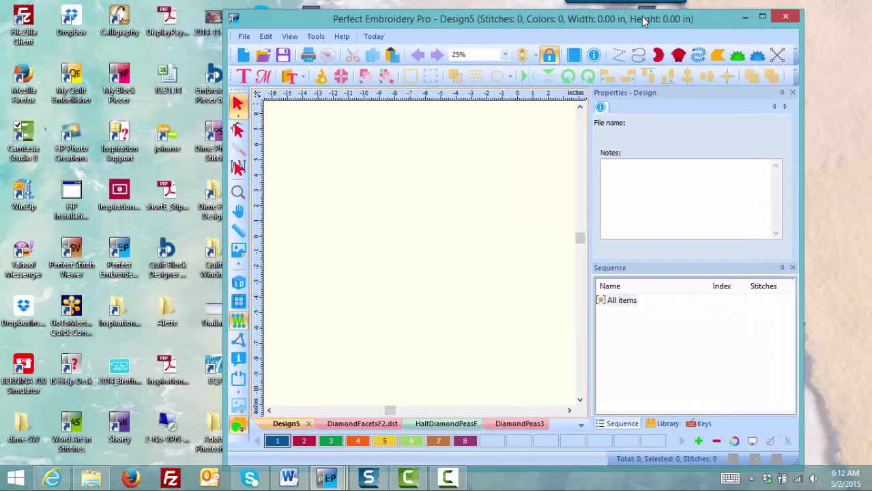
pyautogui.moveTo(803, 167); pyautogui.dragTo(769, 168)
pyautogui.moveTo(529, 21); pyautogui.dragTo(648, 19)
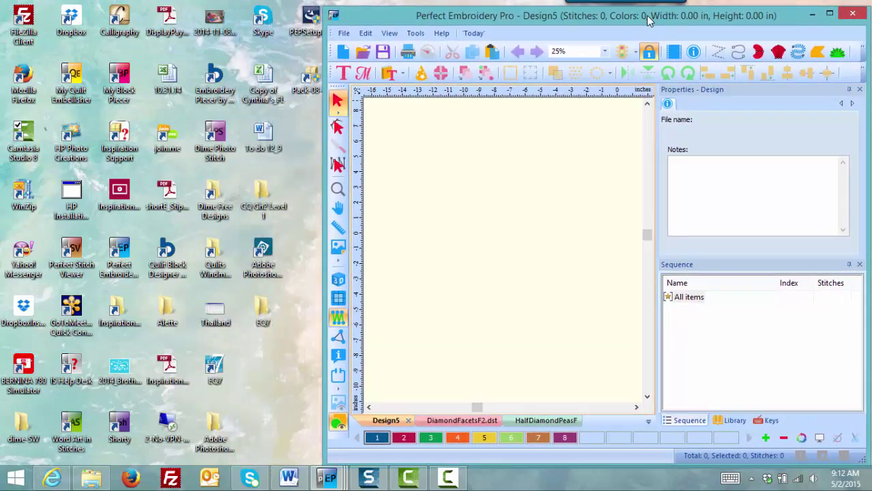
# - Restore the DIME Inspiration Webinar browser and narrow it to sit left of Perfect Embroidery Pro
pyautogui.click(60, 481)
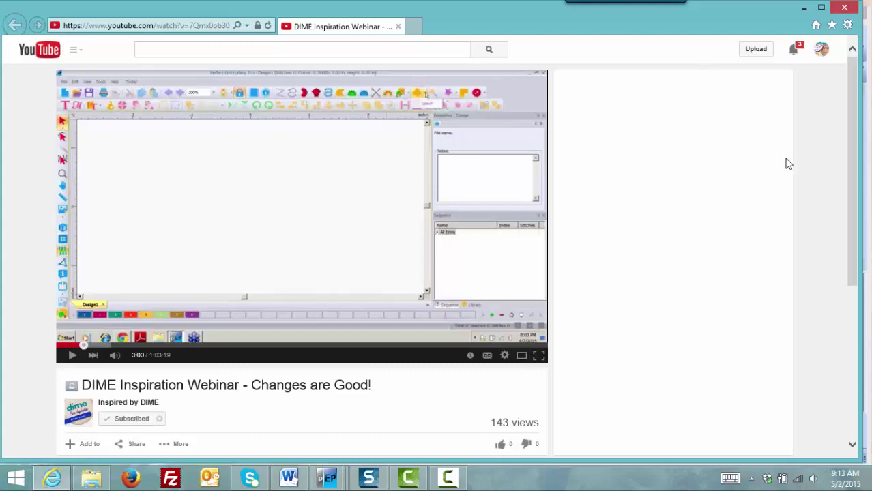
pyautogui.moveTo(860, 180); pyautogui.dragTo(394, 234)
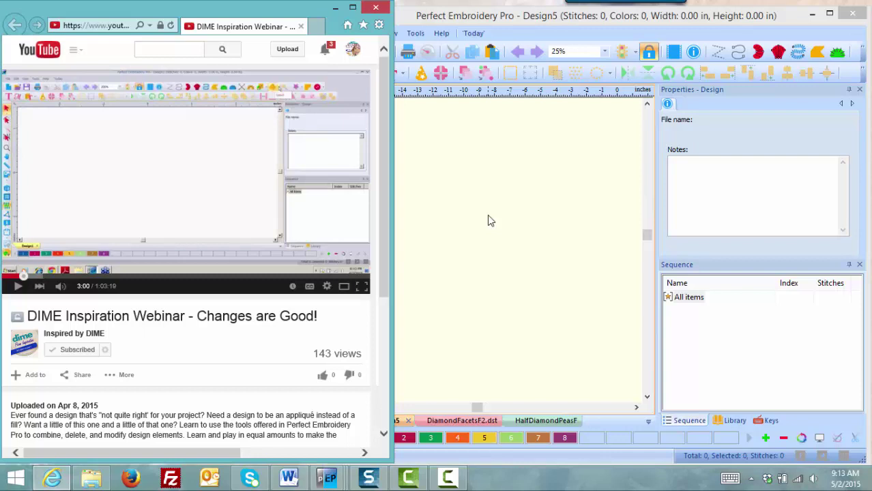
# - Play the webinar muted, pause it at 3:13 on the design library, then return to Design5
pyautogui.click(476, 232)
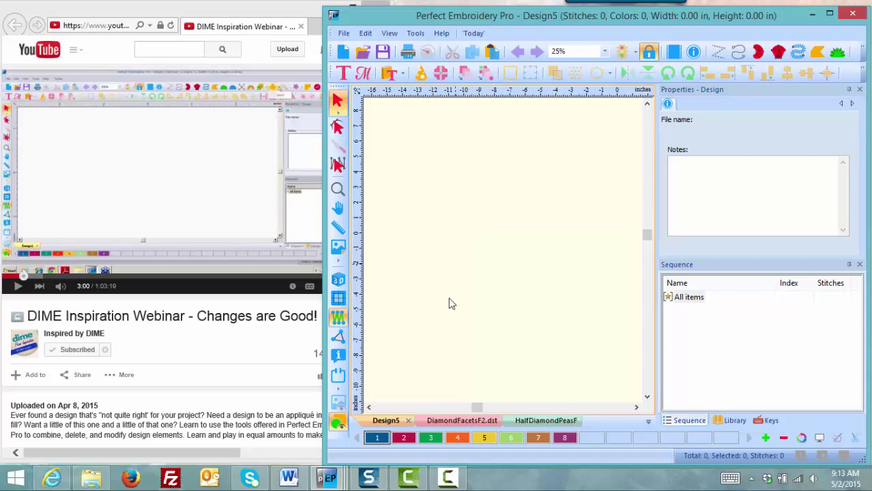
pyautogui.click(233, 336)
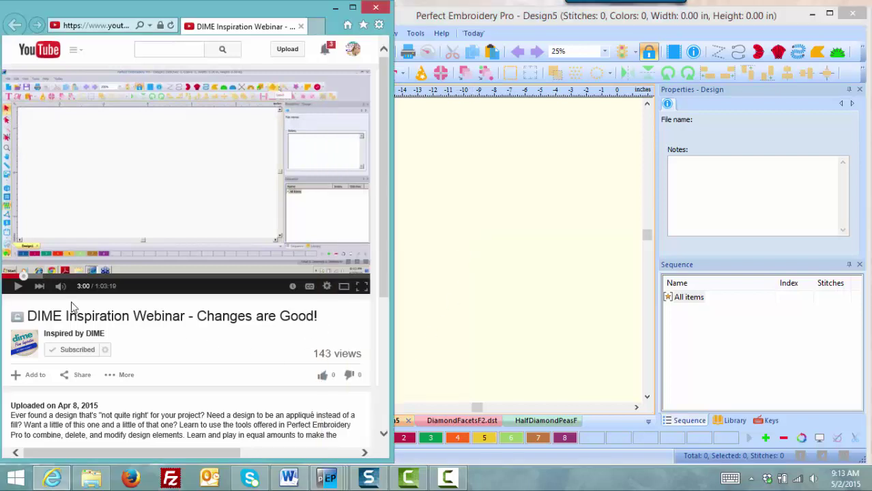
pyautogui.click(18, 288)
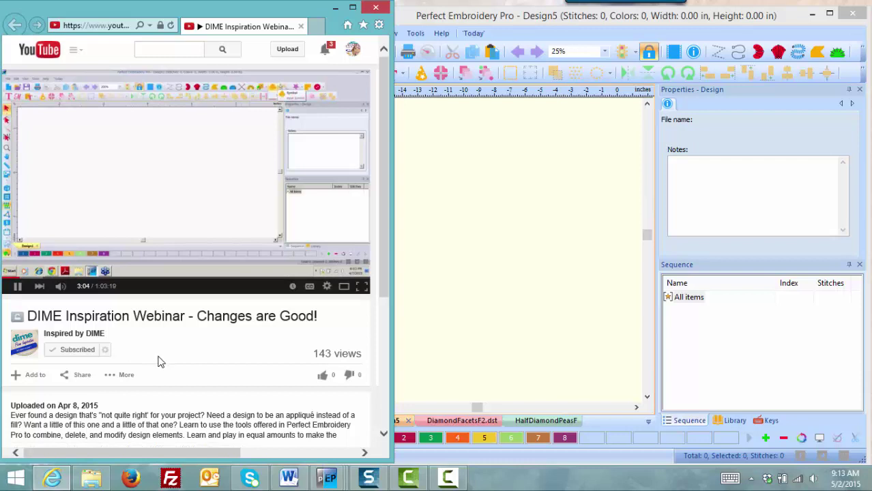
pyautogui.click(60, 290)
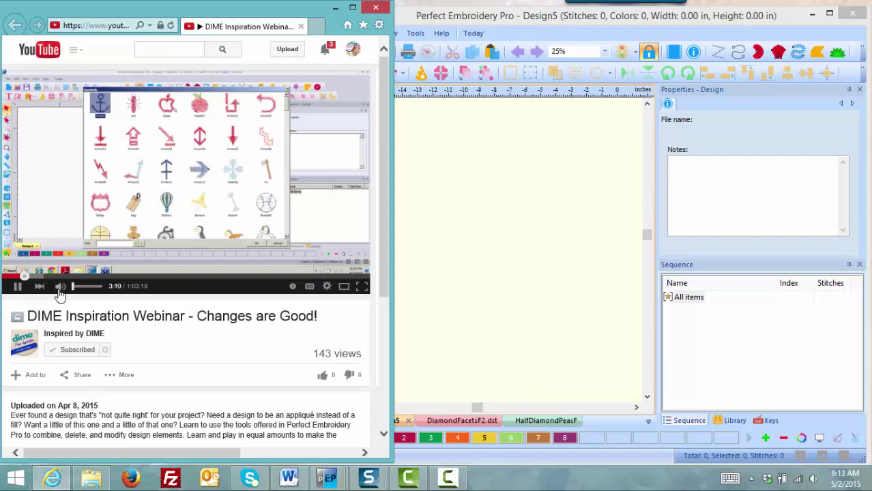
pyautogui.click(18, 287)
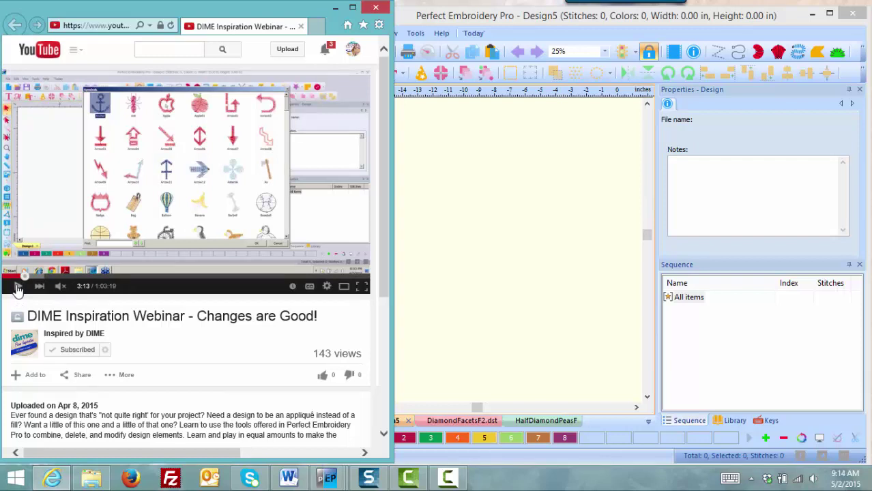
pyautogui.click(520, 226)
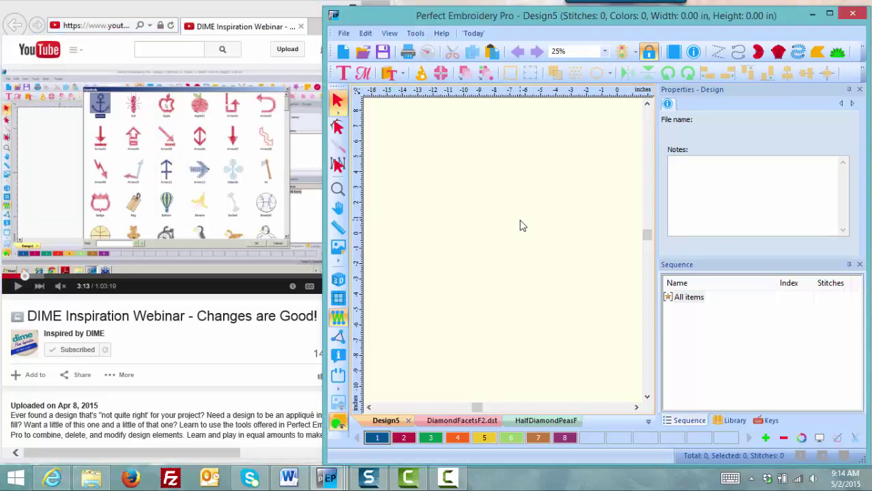
# - Open the Symbols library through the symbol item in the toolbar's Artwork dropdown
pyautogui.click(862, 55)
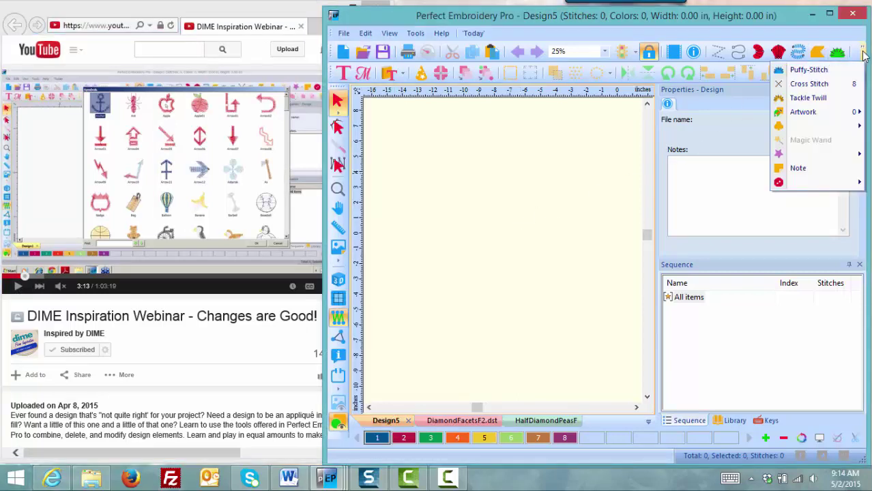
pyautogui.click(863, 55)
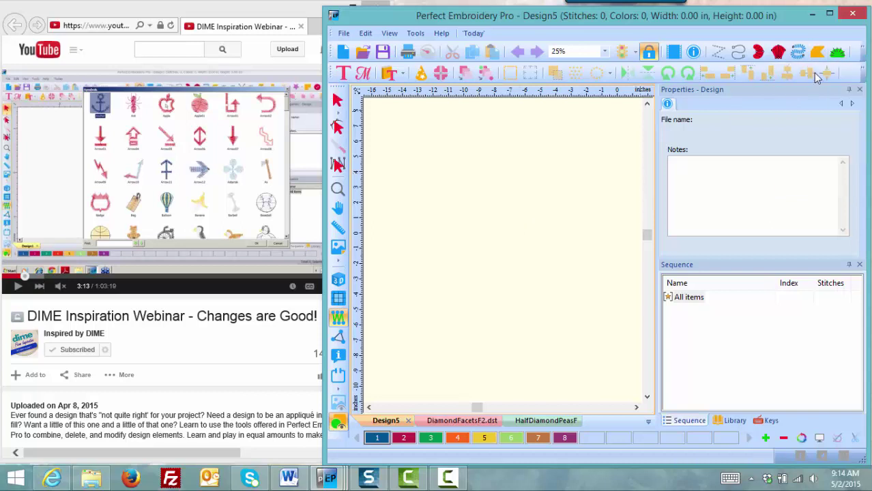
pyautogui.click(864, 52)
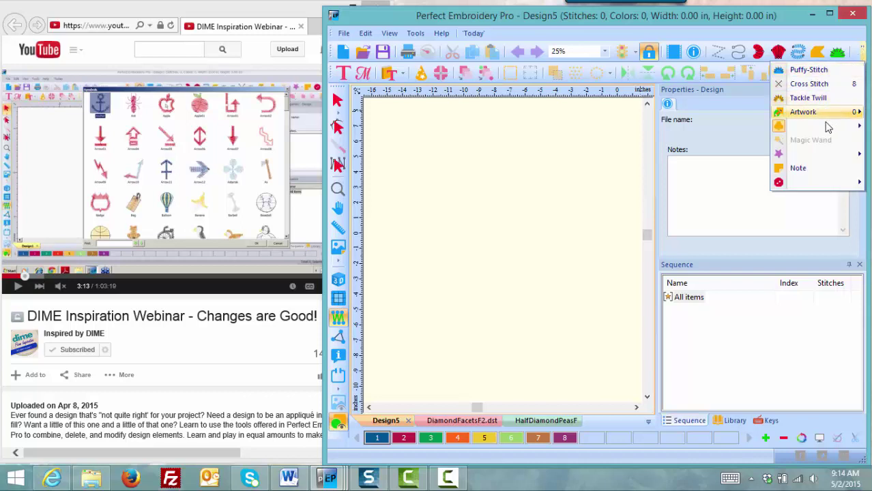
pyautogui.moveTo(806, 130)
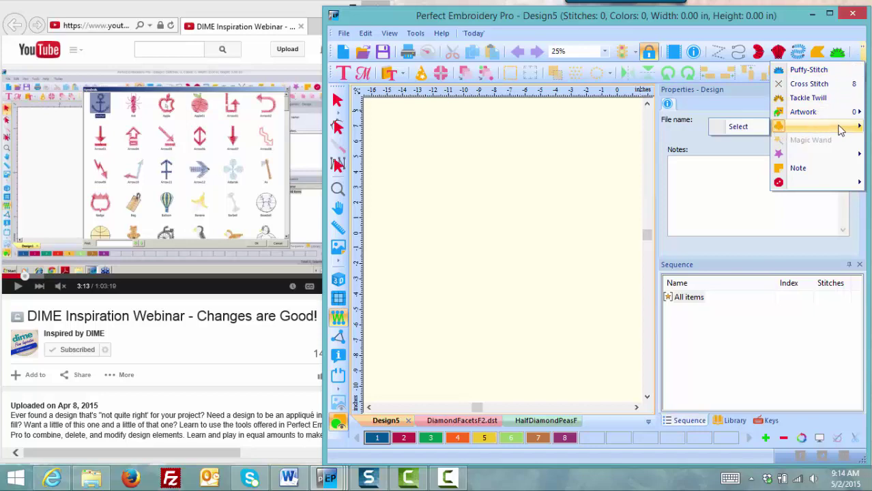
pyautogui.click(727, 126)
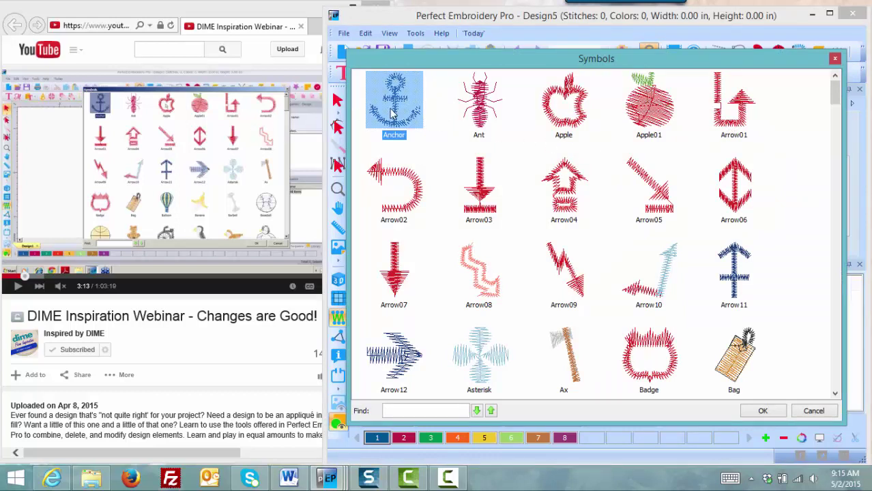
# - Resume the webinar and confirm Apple01 as the chosen symbol in the Symbols dialog
pyautogui.click(17, 288)
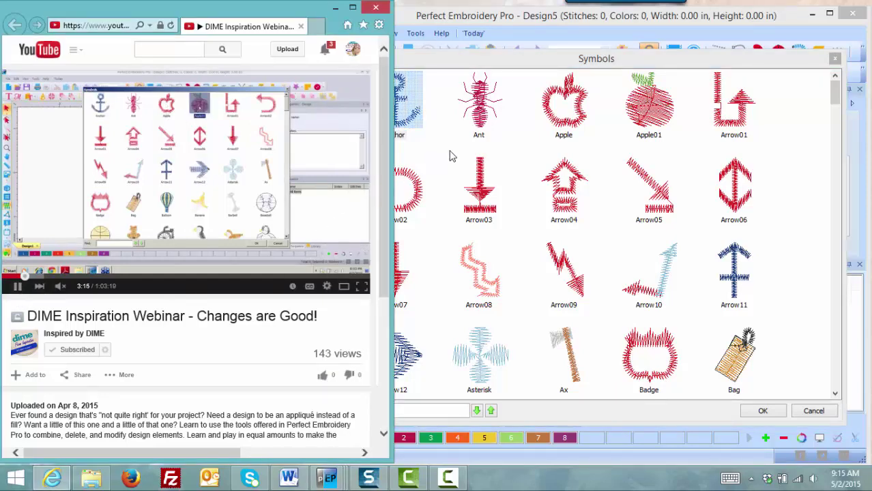
pyautogui.click(646, 101)
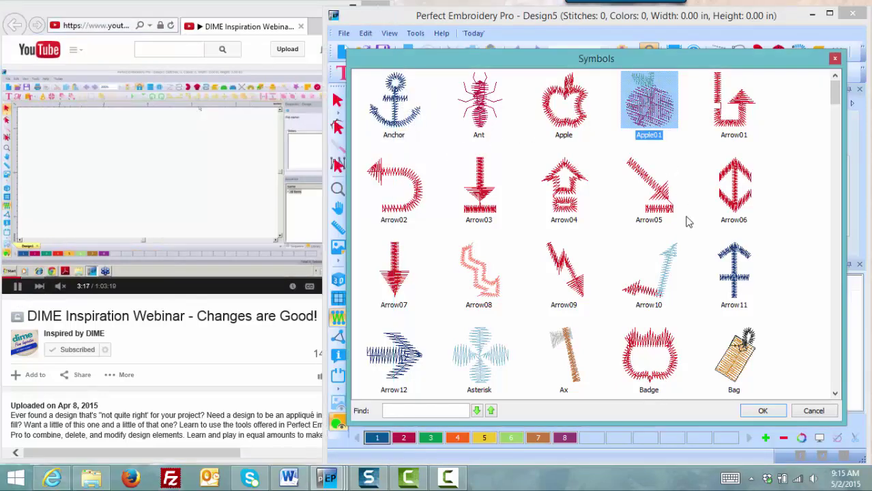
pyautogui.click(763, 410)
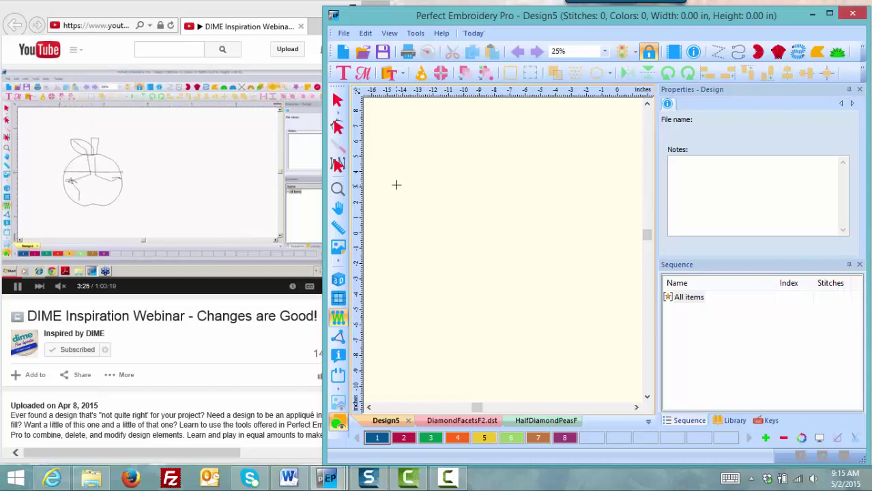
# - Stamp a large Apple01 apple with a smaller one below it, then pause the webinar at 3:49
pyautogui.moveTo(397, 184); pyautogui.dragTo(517, 194)
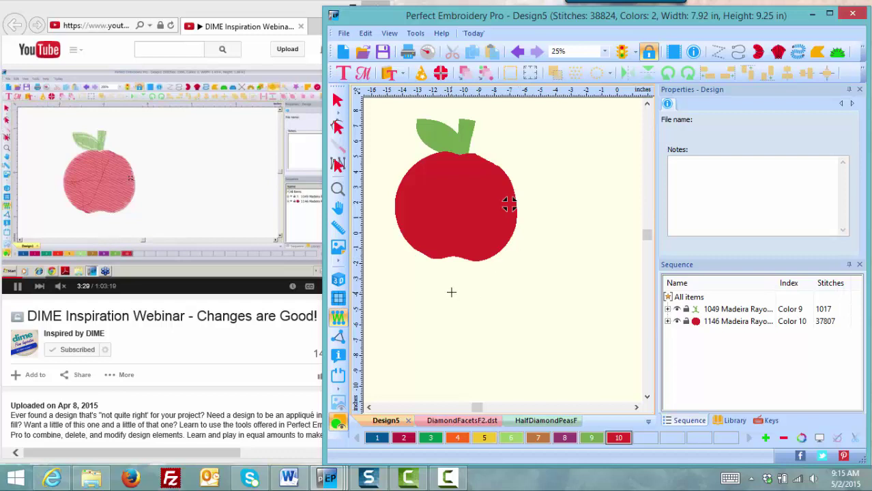
pyautogui.moveTo(451, 291); pyautogui.dragTo(534, 329)
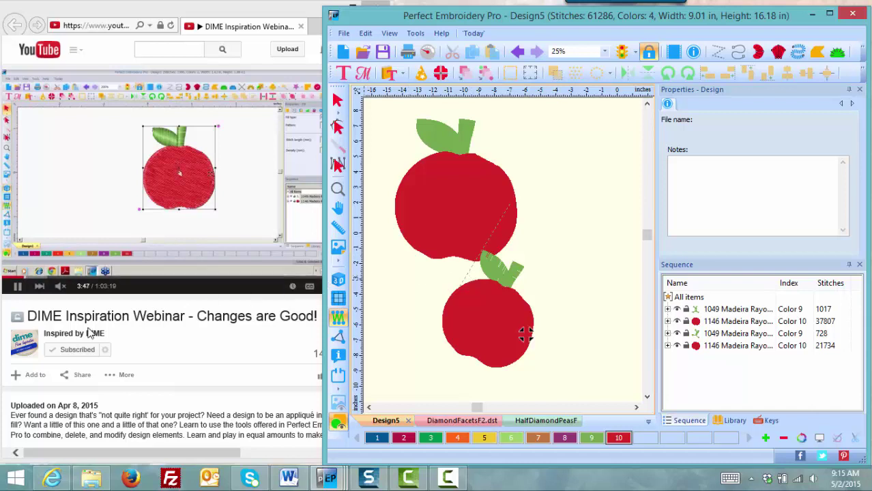
pyautogui.click(16, 288)
pyautogui.click(16, 290)
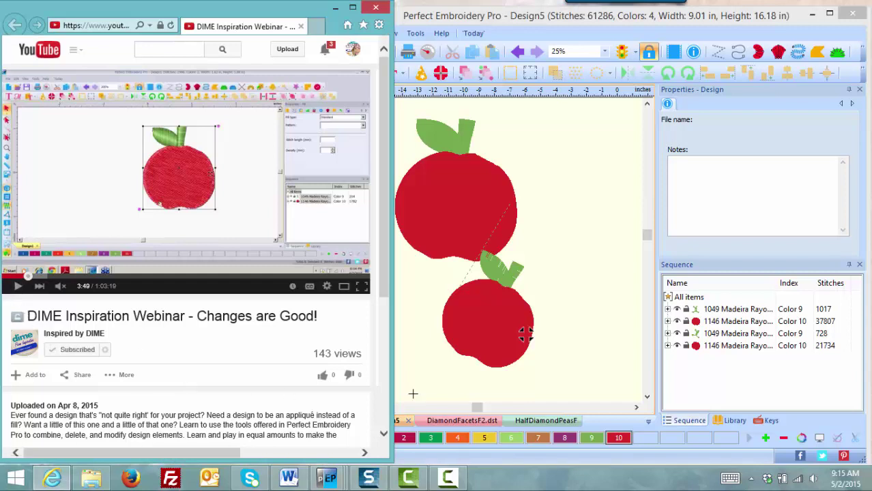
# - With the Select tool, delete the tiny stray apple and the lower apple, keeping the 38824-stitch apple
pyautogui.click(614, 237)
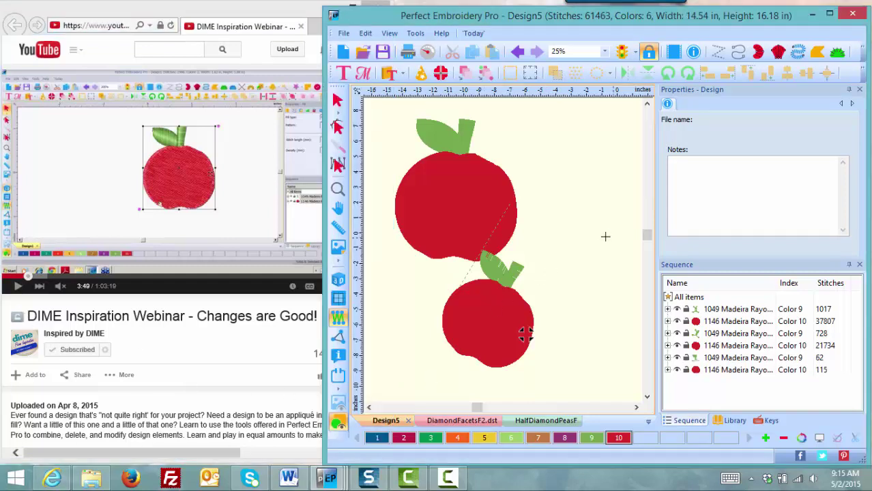
pyautogui.click(337, 101)
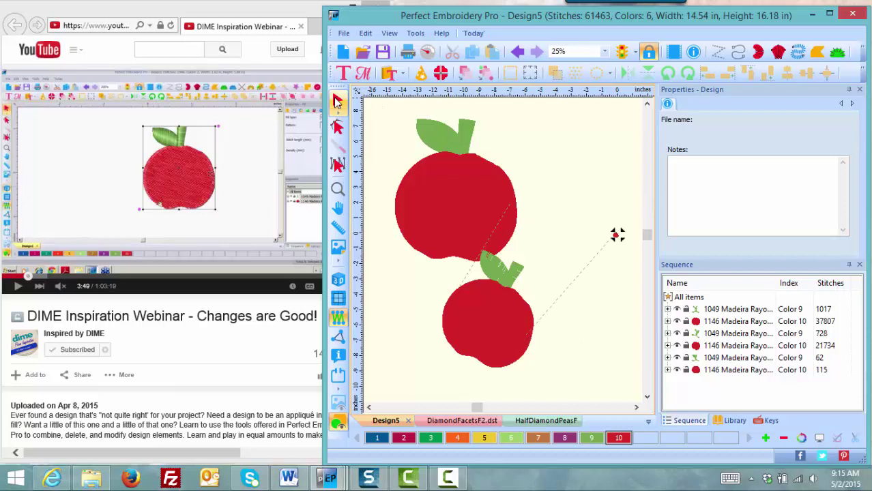
pyautogui.click(605, 232)
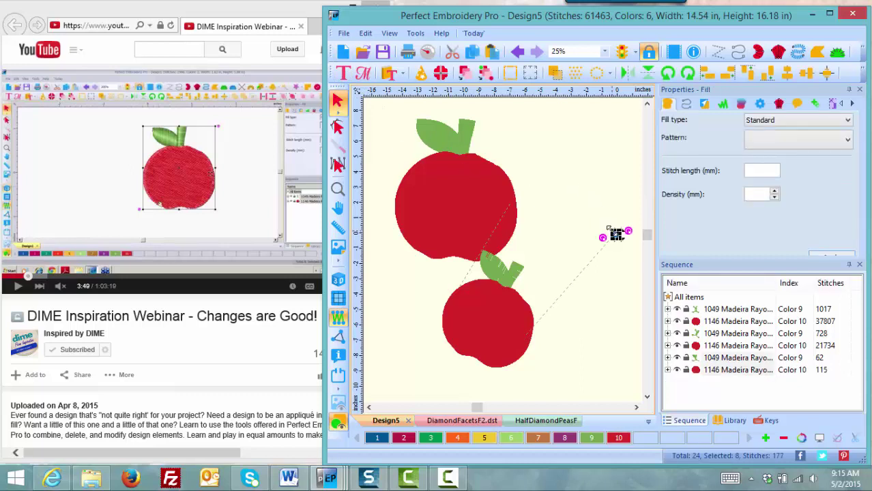
pyautogui.press('Delete')
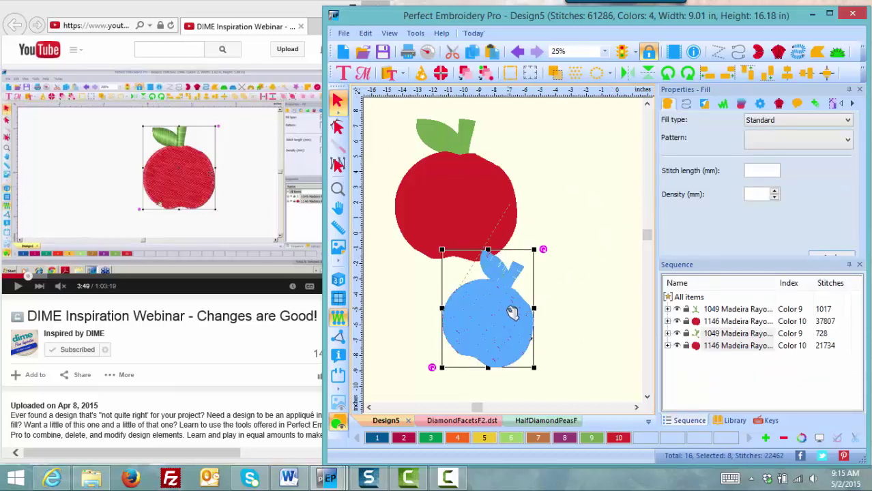
pyautogui.press('Delete')
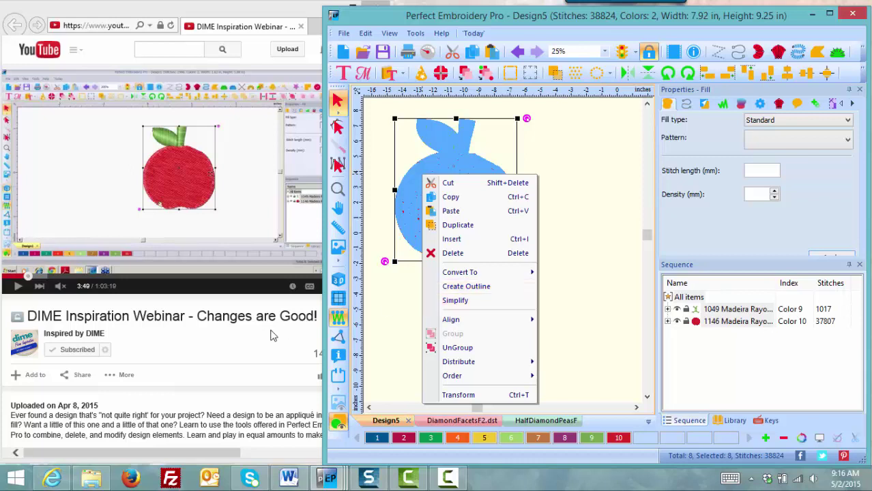
# - Clear the apple's selection on the empty canvas and bring up the File menu
pyautogui.click(389, 327)
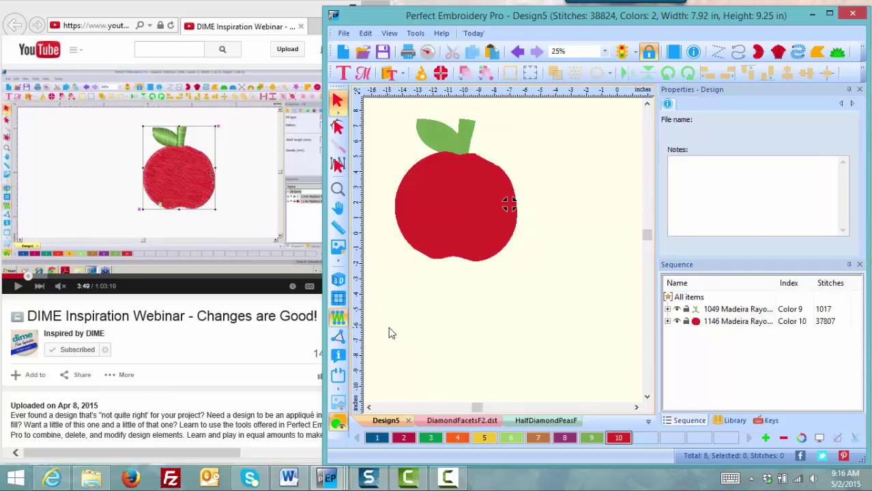
pyautogui.click(344, 33)
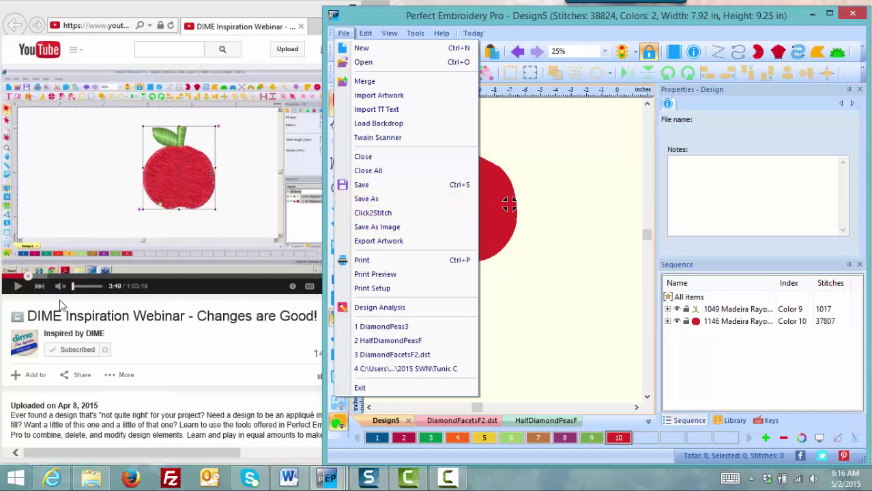
pyautogui.moveTo(72, 292)
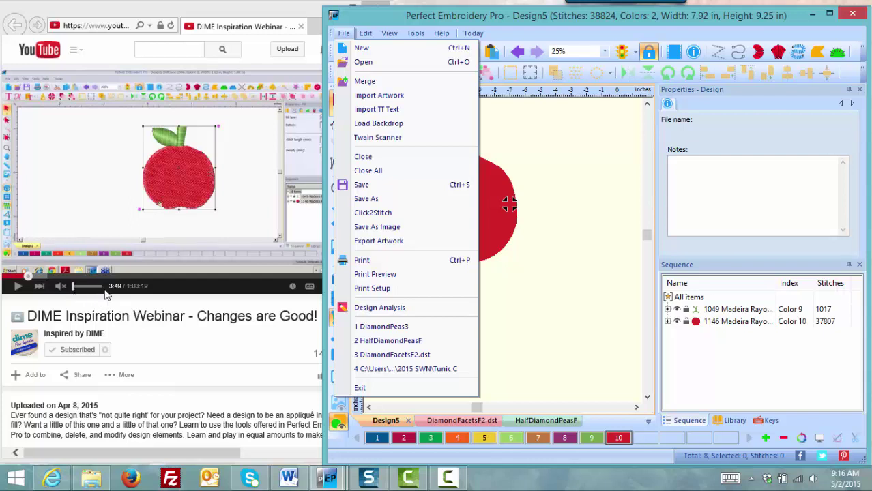